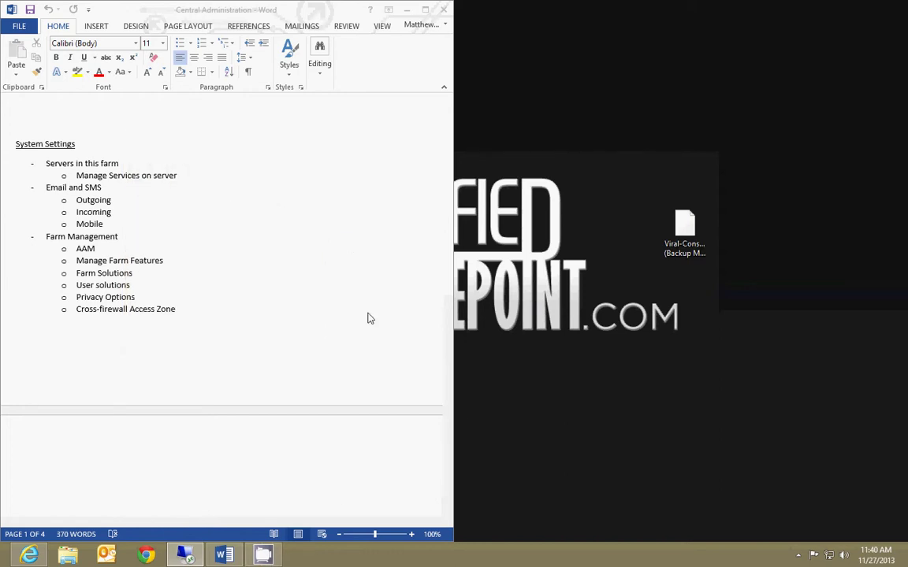
# Switch to the remote desktop session showing SharePoint Central Administration and open the list of servers in the farm.
pyautogui.moveTo(264, 556)
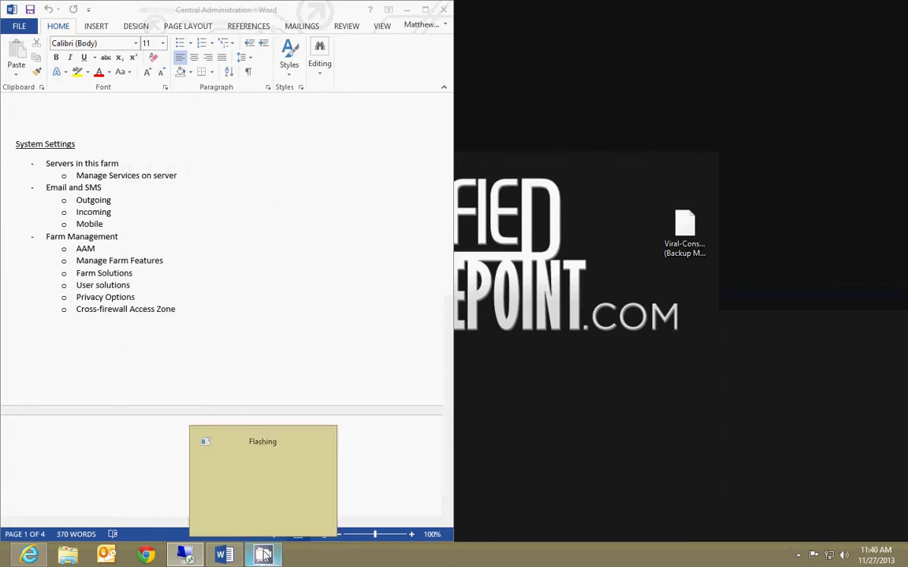
pyautogui.click(194, 548)
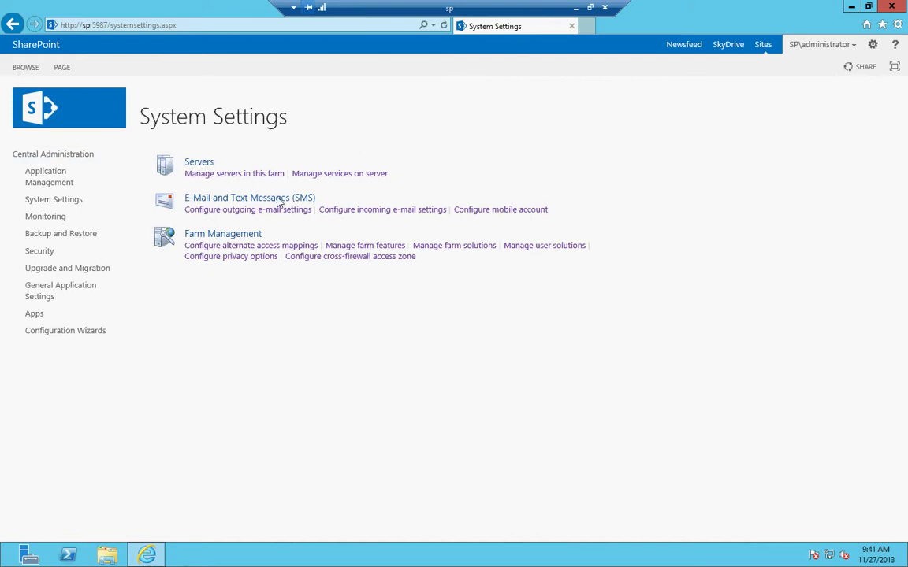
pyautogui.click(213, 176)
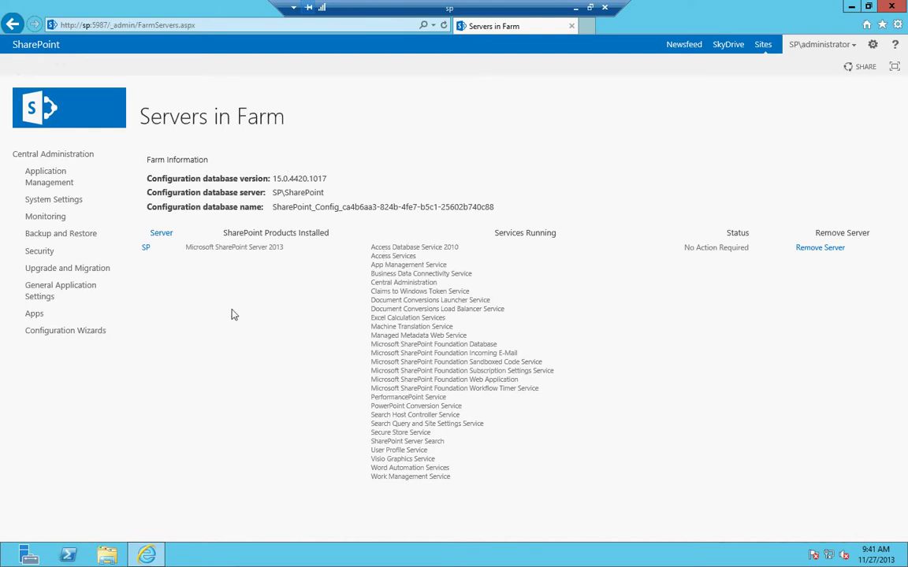
# Examine the farm's configuration database version, database server and database name.
pyautogui.doubleClick(274, 180)
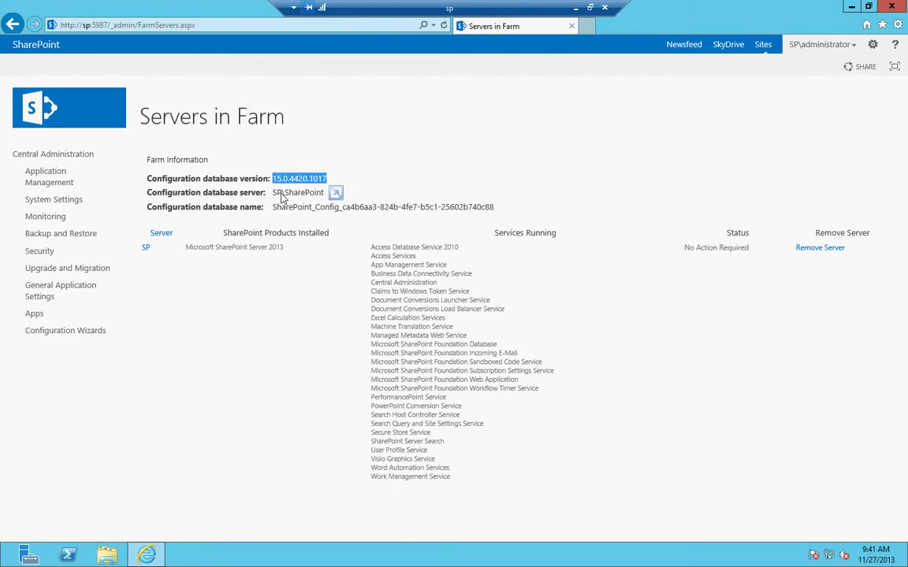
pyautogui.doubleClick(305, 192)
pyautogui.moveTo(306, 195); pyautogui.dragTo(272, 207)
pyautogui.moveTo(272, 207); pyautogui.dragTo(514, 213)
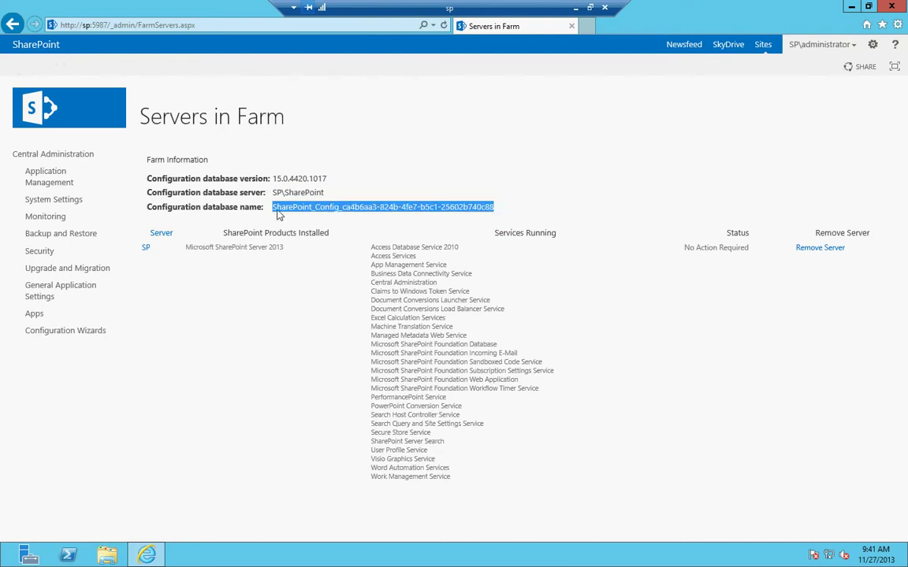
pyautogui.moveTo(277, 215); pyautogui.dragTo(506, 202)
pyautogui.click(338, 218)
pyautogui.moveTo(274, 210); pyautogui.dragTo(465, 208)
pyautogui.moveTo(315, 207); pyautogui.dragTo(443, 190)
pyautogui.click(457, 185)
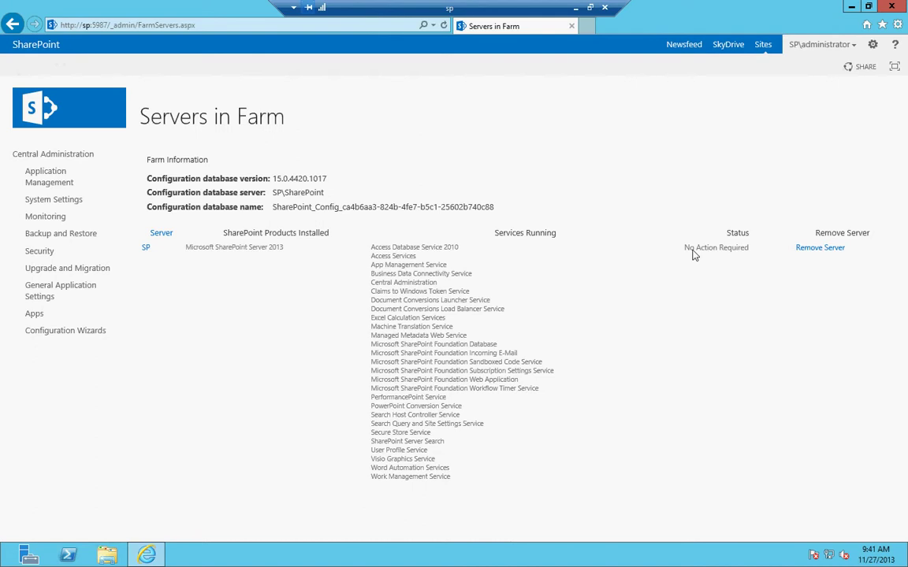
# Check the status of the server in the farm and return to System Settings.
pyautogui.moveTo(691, 249); pyautogui.dragTo(760, 252)
pyautogui.click(759, 251)
pyautogui.click(11, 24)
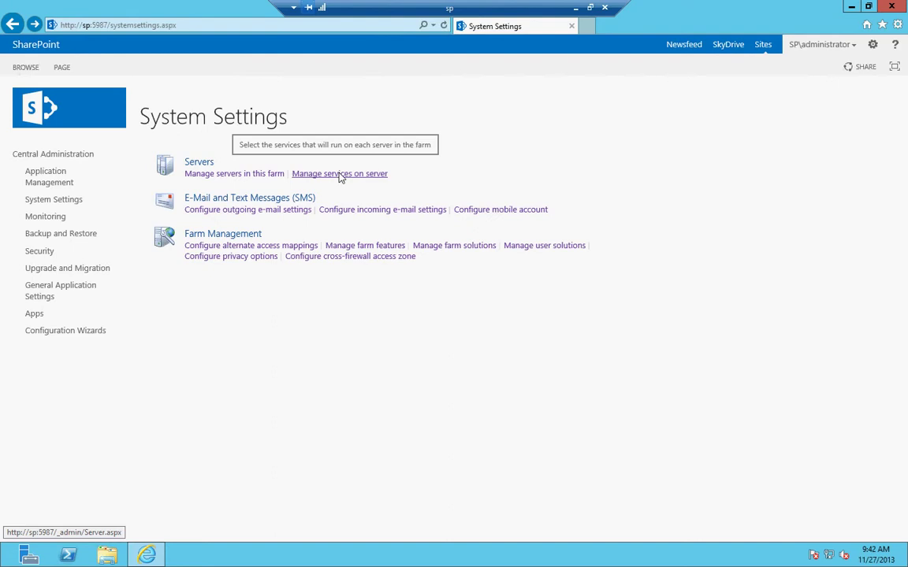
# Open the services on the server and examine which ones are listed and whether they are running.
pyautogui.click(340, 175)
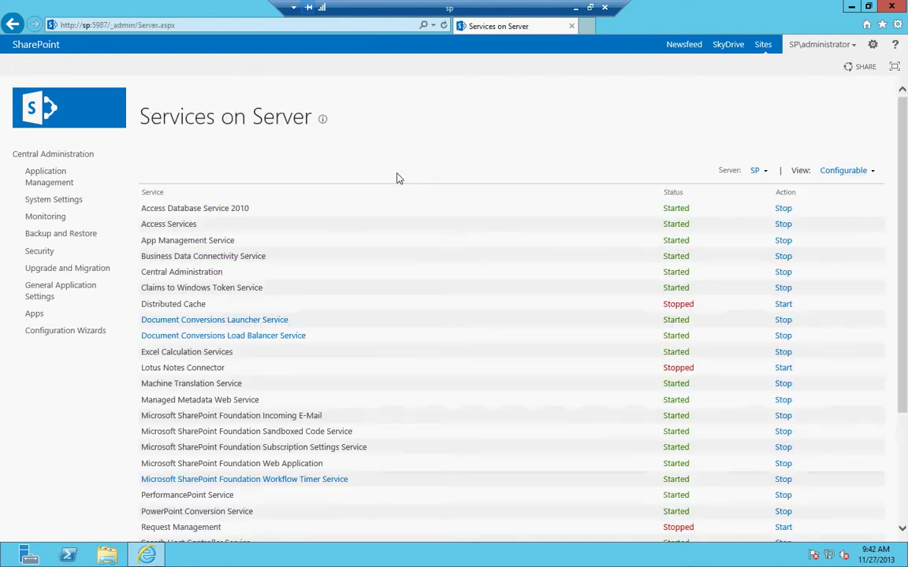
pyautogui.scroll(-3, 370, 225)
pyautogui.scroll(3, 370, 227)
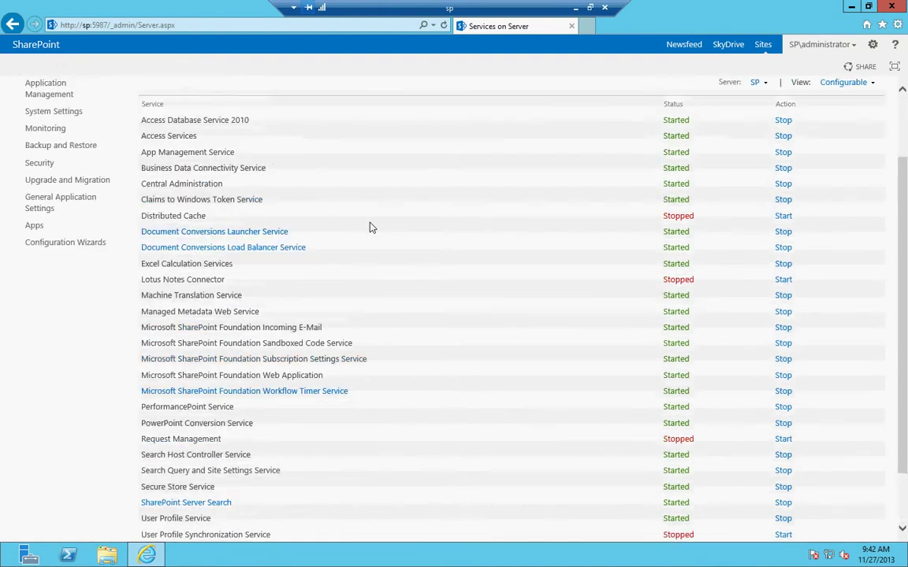
pyautogui.click(764, 171)
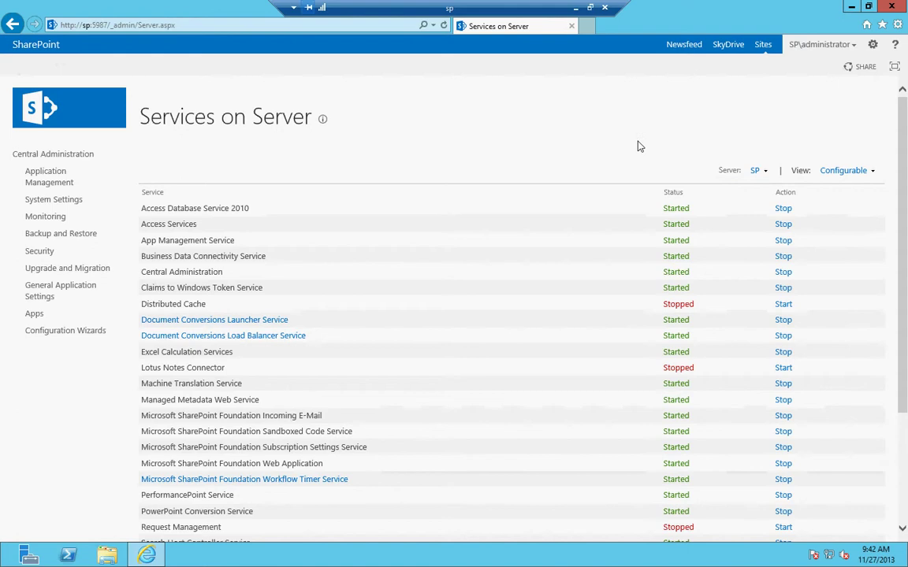
pyautogui.scroll(-3, 359, 217)
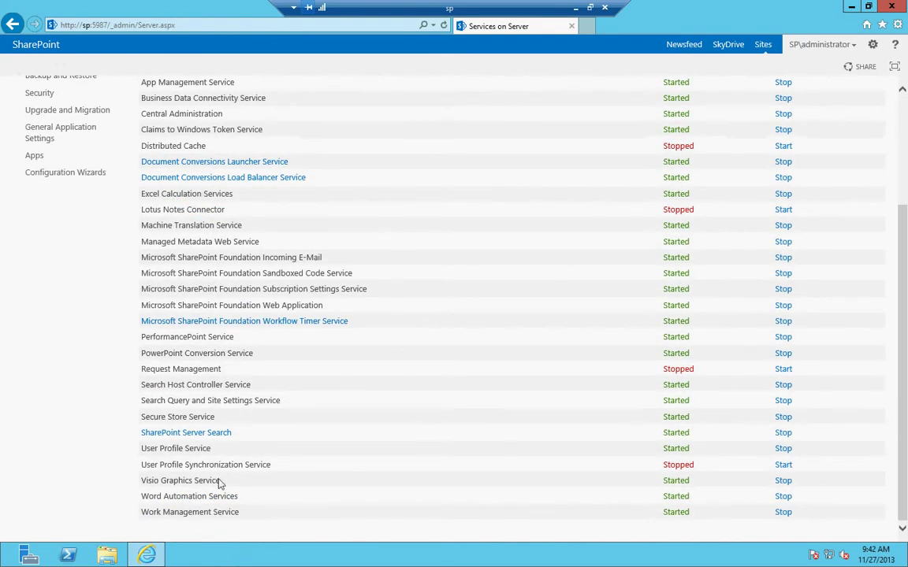
pyautogui.scroll(3, 421, 317)
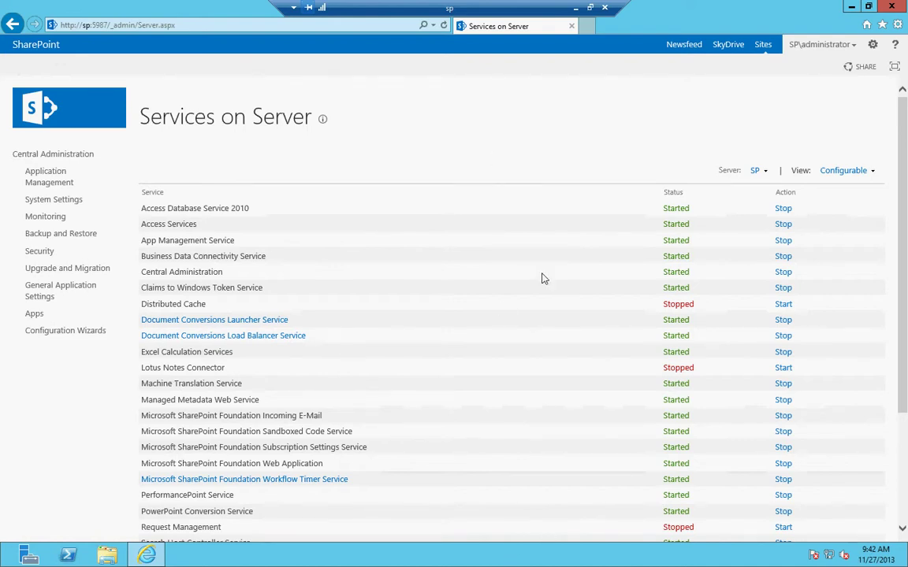
pyautogui.scroll(-2, 415, 277)
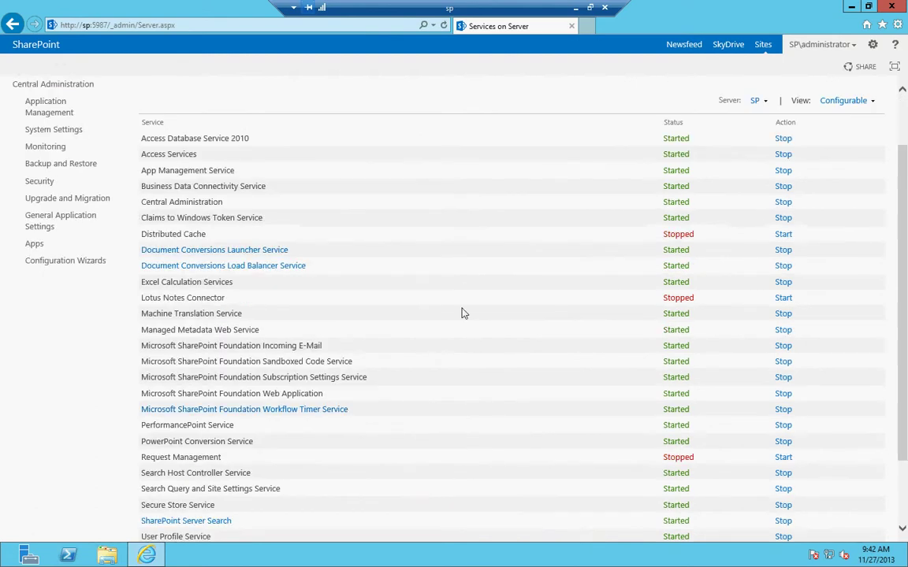
# Examine the Microsoft SharePoint Foundation Web Application service and the remaining services, and return to System Settings.
pyautogui.moveTo(335, 397); pyautogui.dragTo(145, 400)
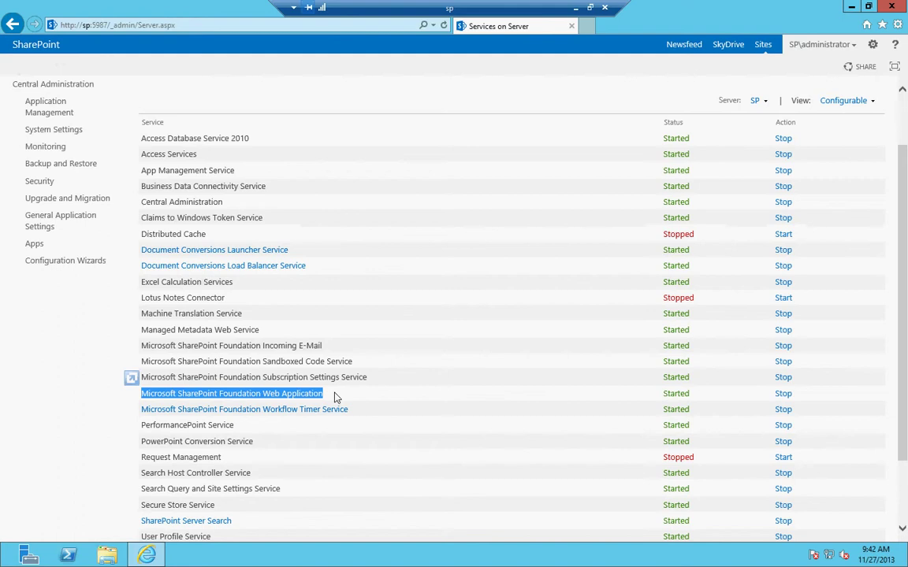
pyautogui.scroll(-2, 426, 282)
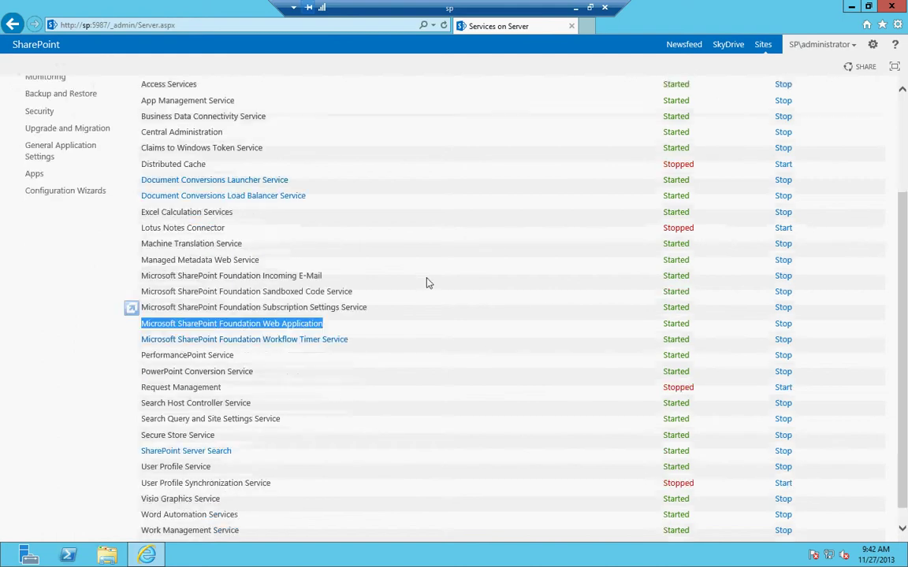
pyautogui.scroll(-1, 429, 281)
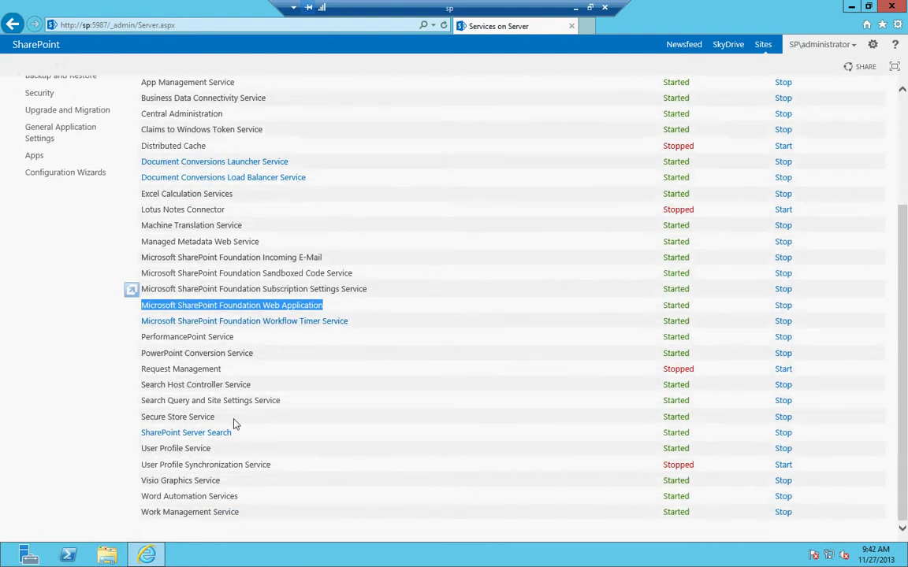
pyautogui.scroll(4, 347, 172)
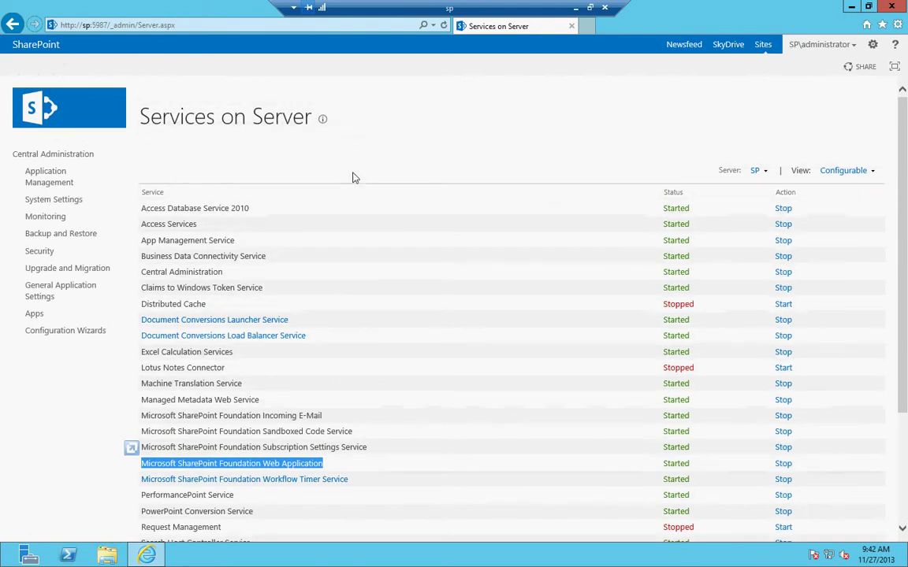
pyautogui.scroll(-3, 362, 197)
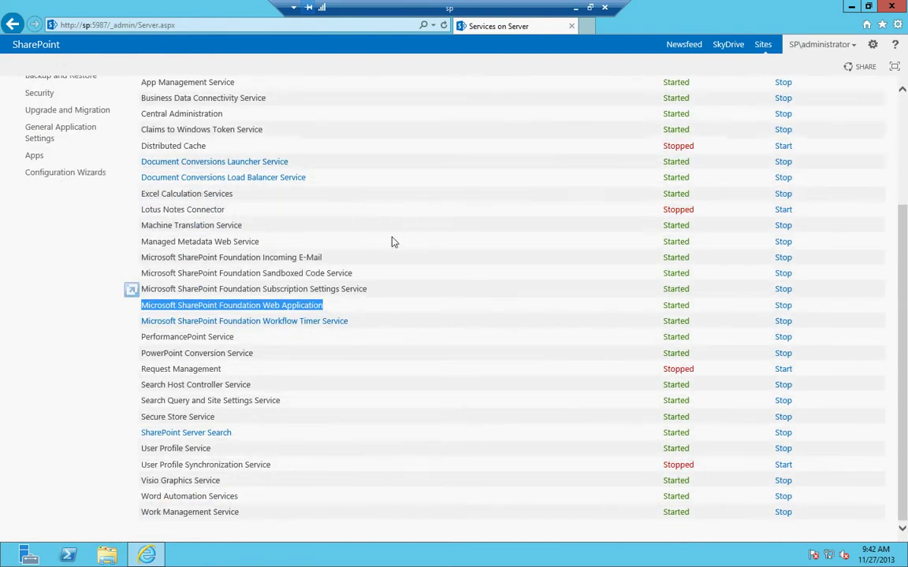
pyautogui.scroll(3, 398, 236)
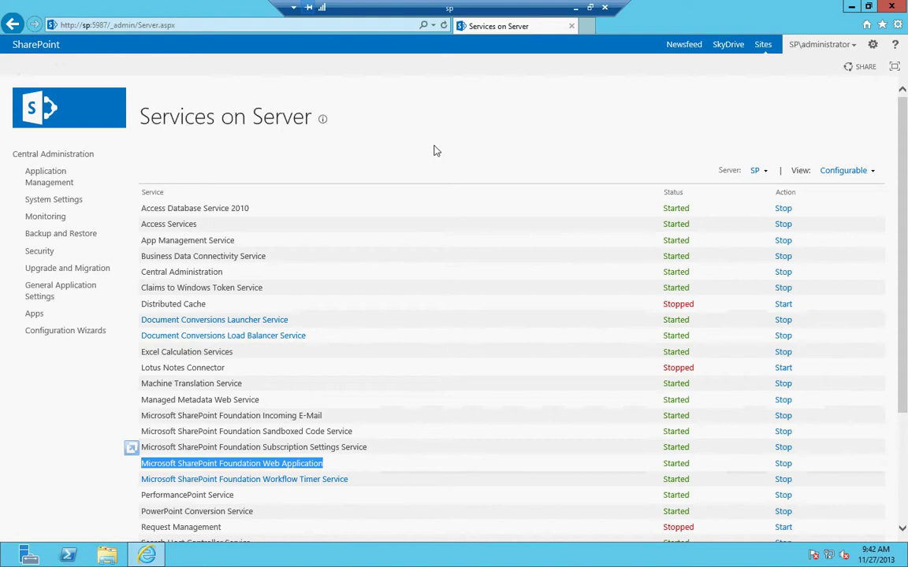
pyautogui.click(13, 24)
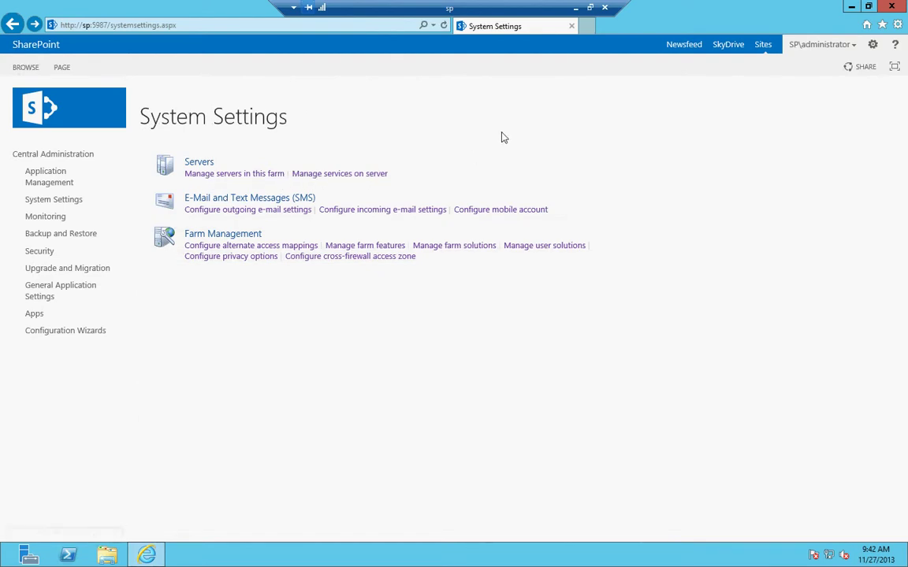
# Review the outbound SMTP server, From address and Reply-to address fields in the outgoing e-mail settings and return without saving.
pyautogui.click(237, 210)
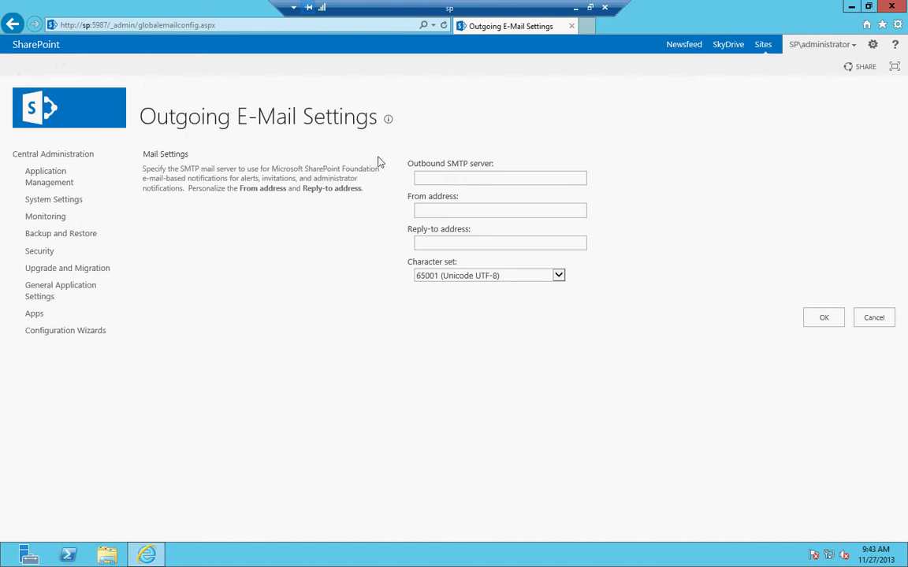
pyautogui.click(442, 182)
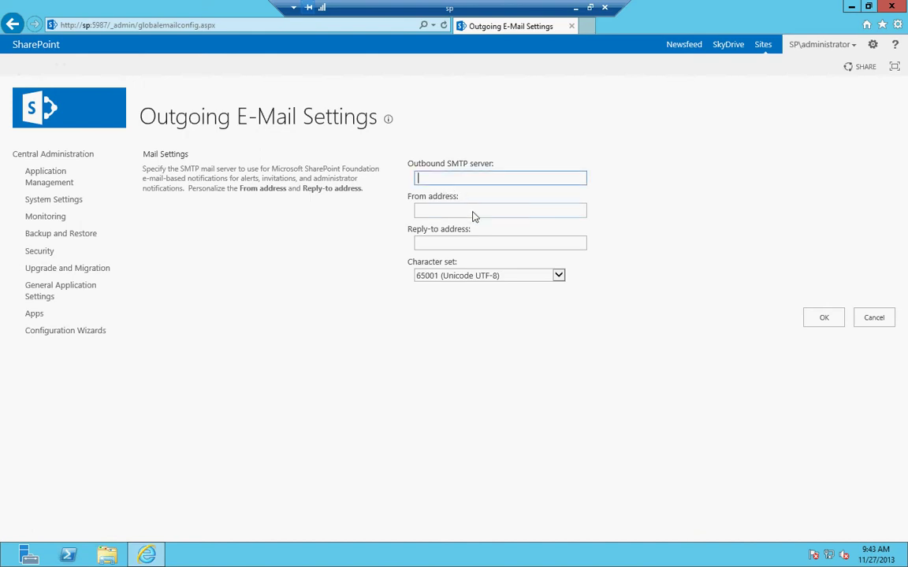
pyautogui.click(473, 216)
pyautogui.click(478, 241)
pyautogui.click(479, 210)
pyautogui.click(483, 178)
pyautogui.click(518, 210)
pyautogui.click(516, 242)
pyautogui.click(12, 23)
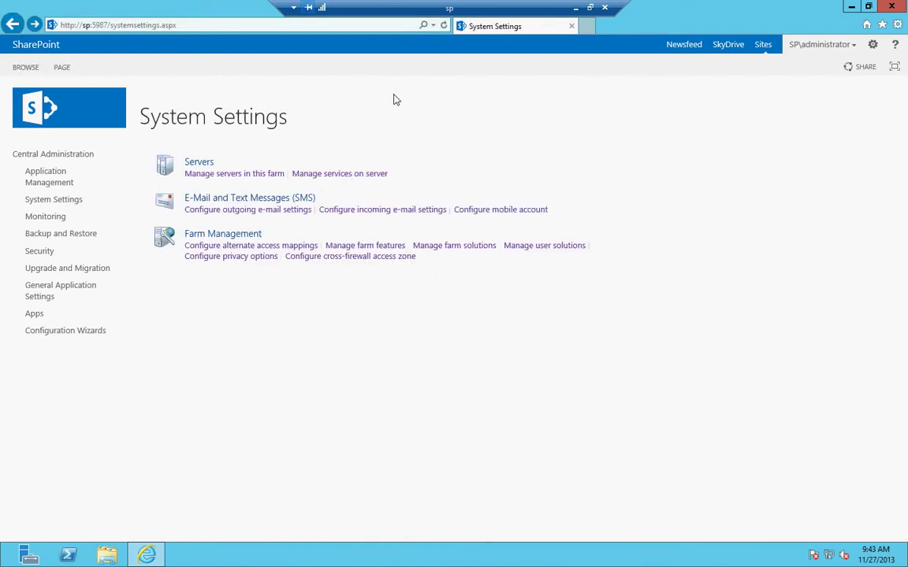
# Review the incoming e-mail settings and the mobile account's SMS service URL, user name and password fields, returning without saving.
pyautogui.click(417, 209)
pyautogui.click(13, 23)
pyautogui.click(491, 210)
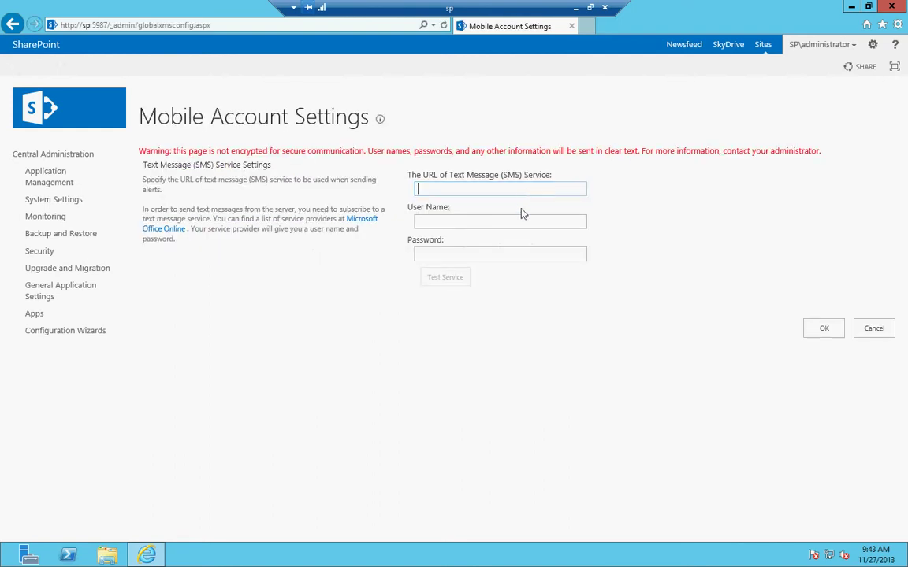
pyautogui.click(524, 222)
pyautogui.click(527, 252)
pyautogui.click(537, 191)
pyautogui.click(871, 329)
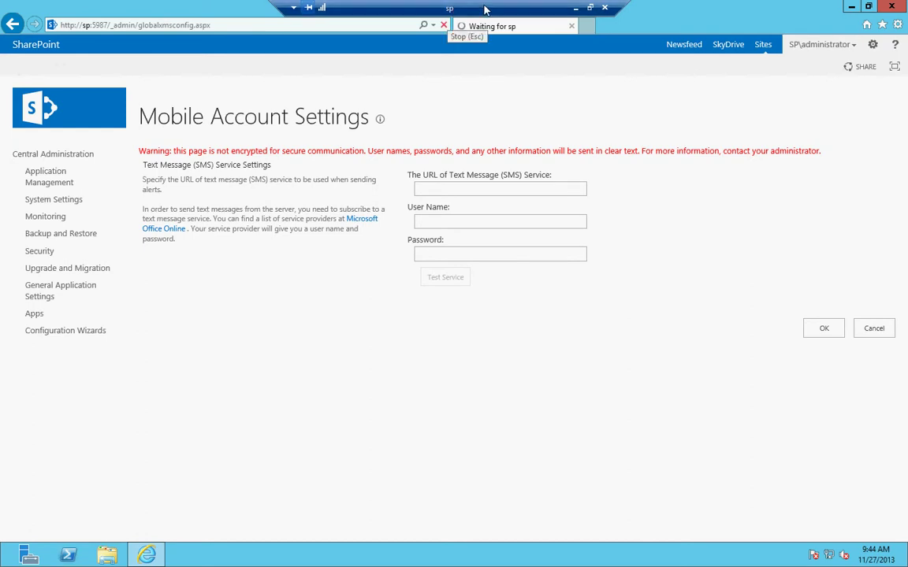
pyautogui.press('ctrl+alt+Break')
pyautogui.moveTo(452, 102); pyautogui.dragTo(457, 1)
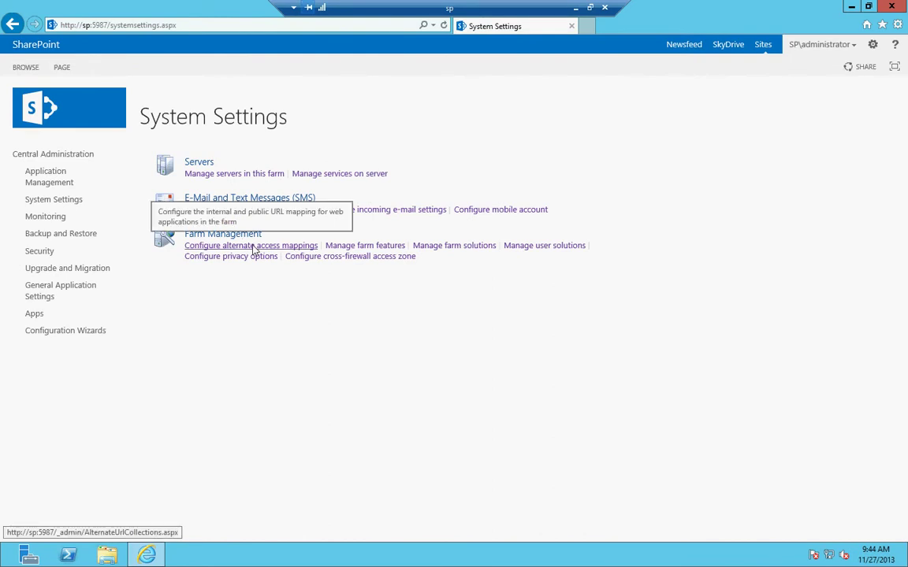
# Open the alternate access mappings, examine the internal URL entry for the default zone, and return to System Settings.
pyautogui.click(254, 246)
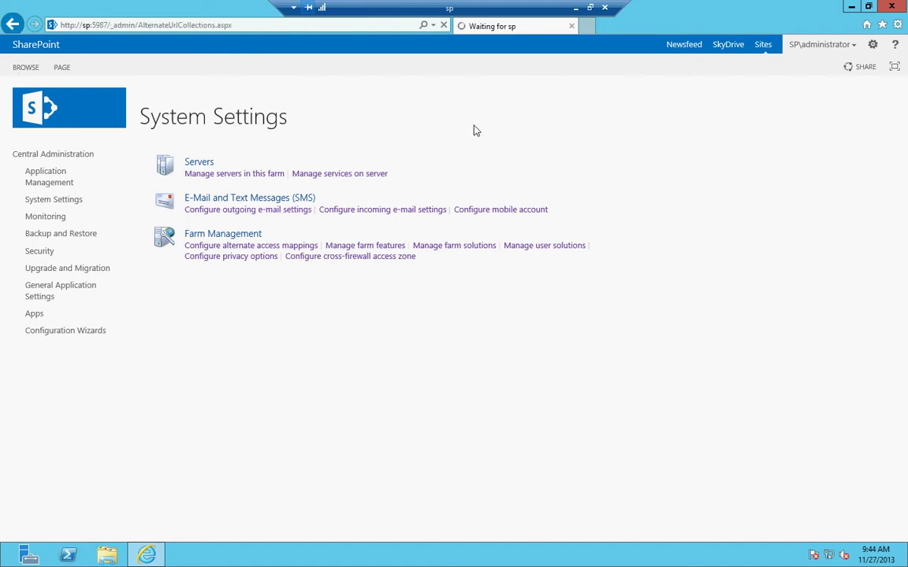
pyautogui.moveTo(178, 205); pyautogui.dragTo(117, 209)
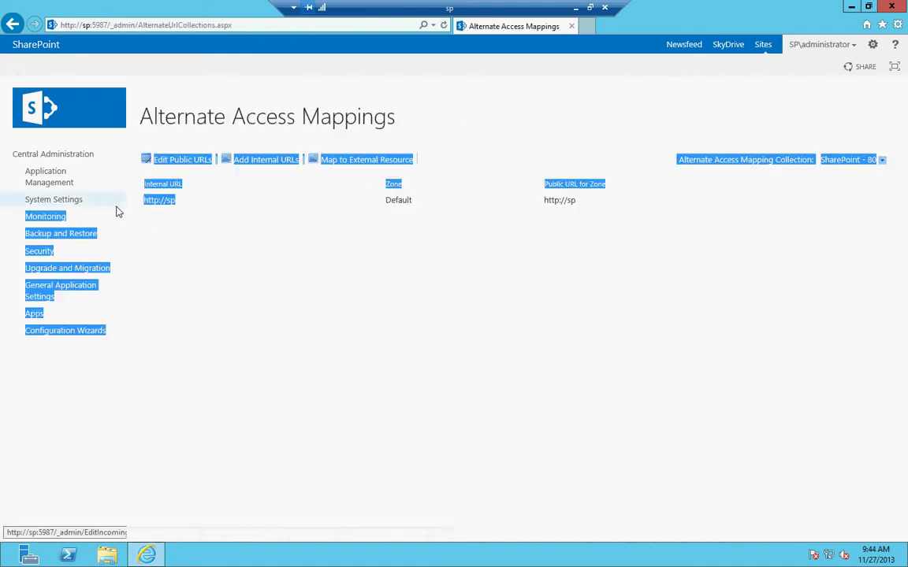
pyautogui.click(227, 223)
pyautogui.moveTo(192, 211); pyautogui.dragTo(144, 207)
pyautogui.click(219, 215)
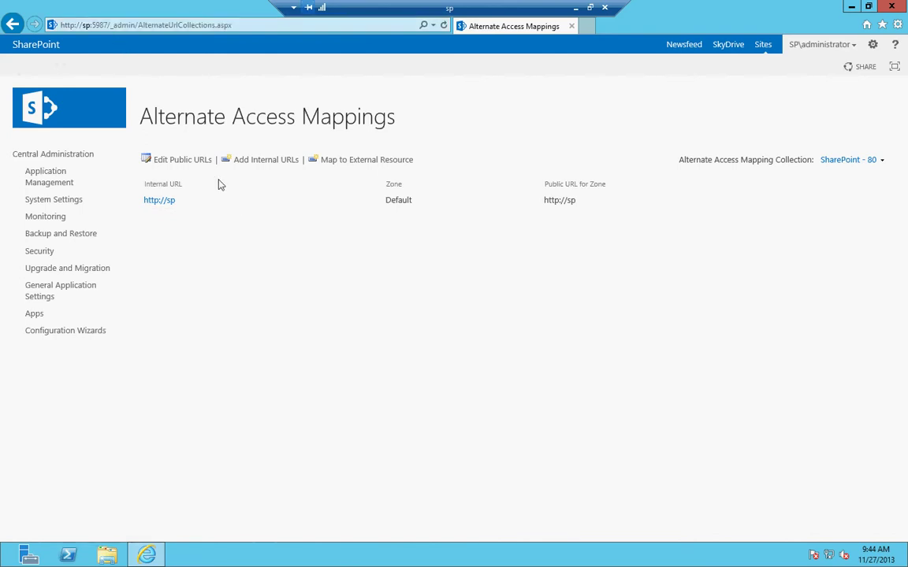
pyautogui.click(17, 29)
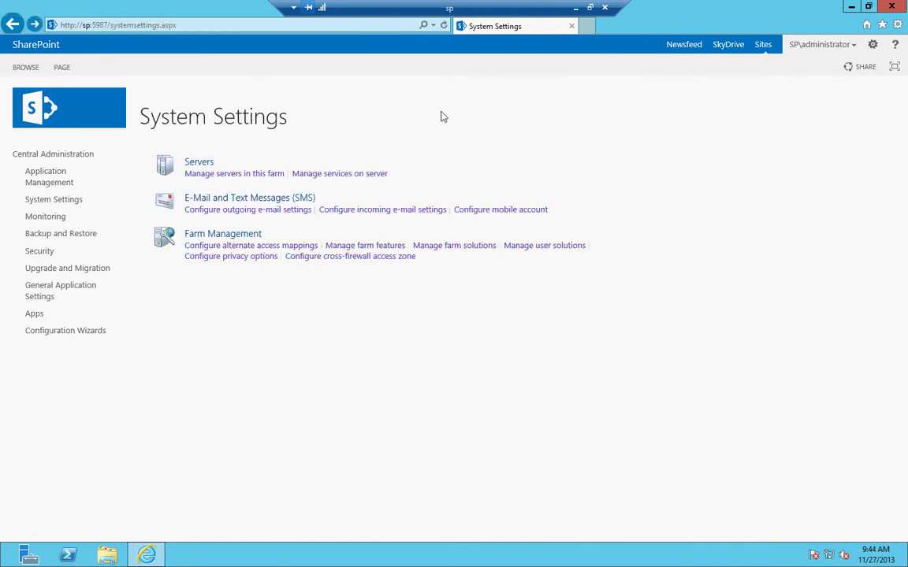
# Review the farm features, including Site Mailboxes and Social Tags and Note Board Ribbon Controls, and return to System Settings.
pyautogui.click(375, 251)
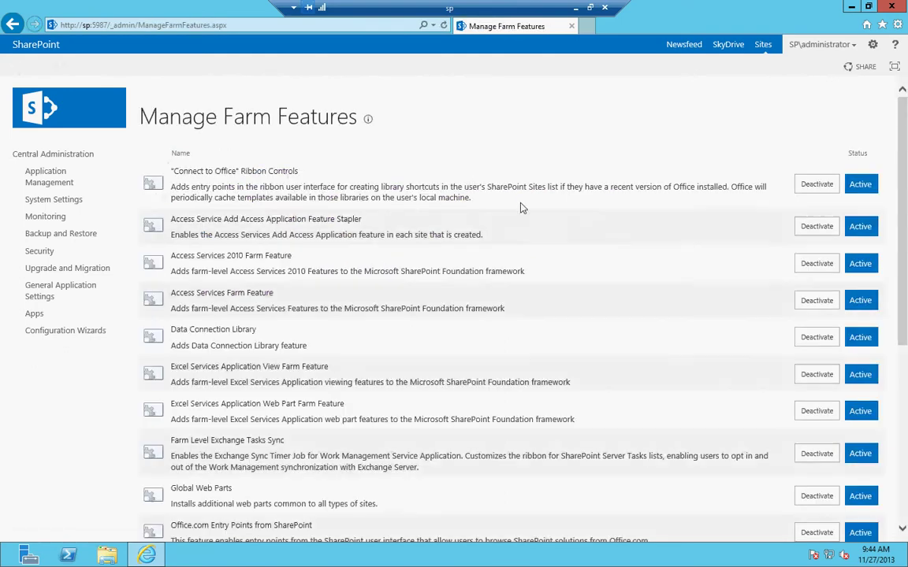
pyautogui.scroll(-3, 527, 217)
pyautogui.scroll(-4, 527, 217)
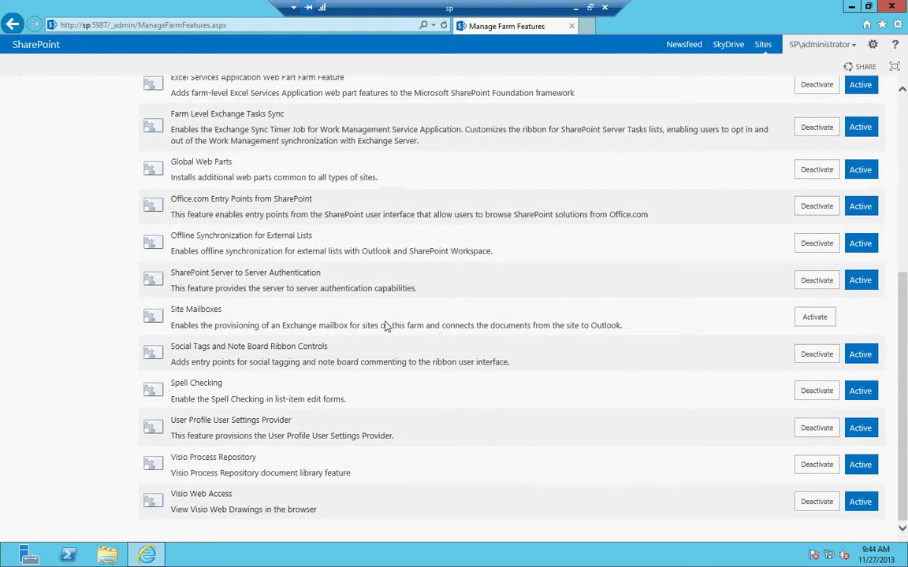
pyautogui.moveTo(170, 319); pyautogui.dragTo(298, 334)
pyautogui.click(851, 328)
pyautogui.moveTo(260, 347); pyautogui.dragTo(387, 349)
pyautogui.click(386, 349)
pyautogui.scroll(5, 392, 350)
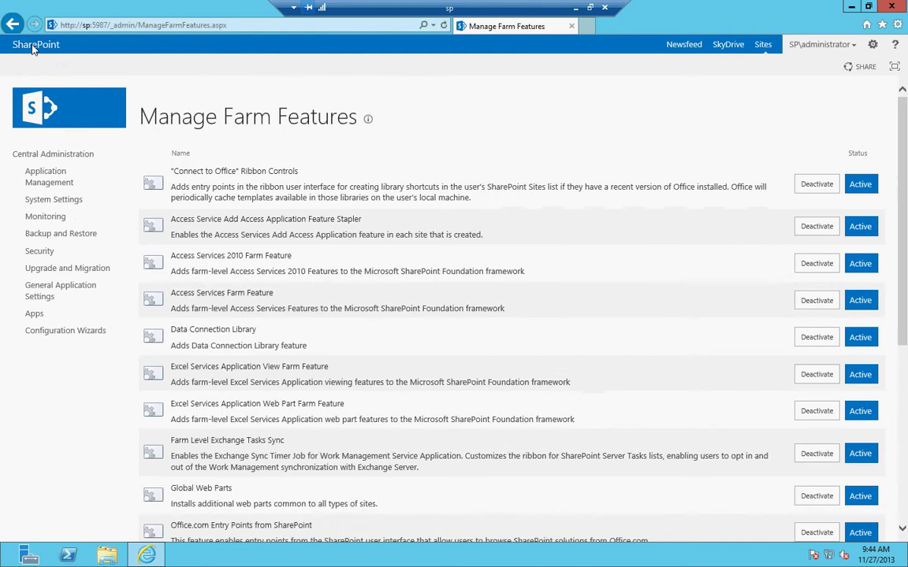
pyautogui.click(12, 23)
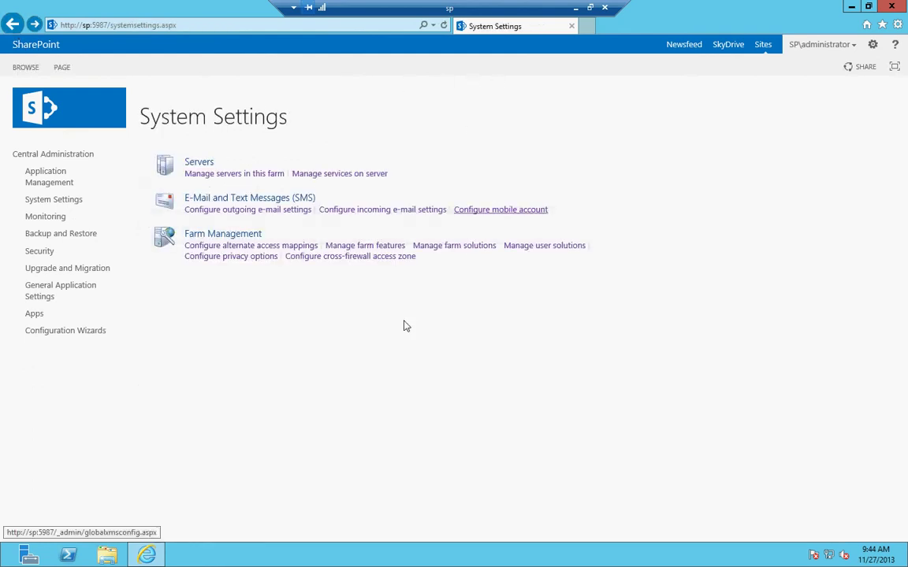
# Visit the farm solutions page, and open the privacy options with the cross-firewall access zone settings in a separate tab.
pyautogui.click(472, 249)
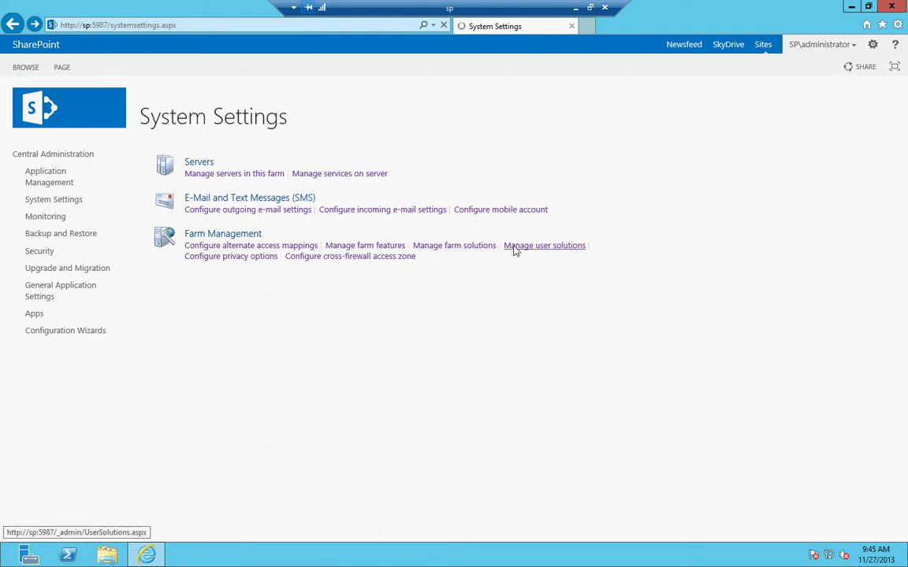
pyautogui.click(249, 261)
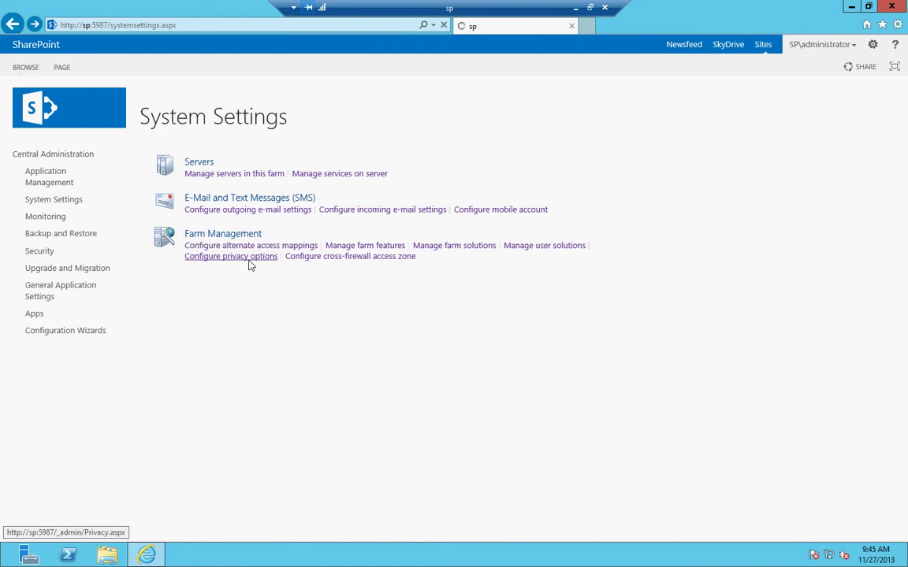
pyautogui.middleClick(330, 260)
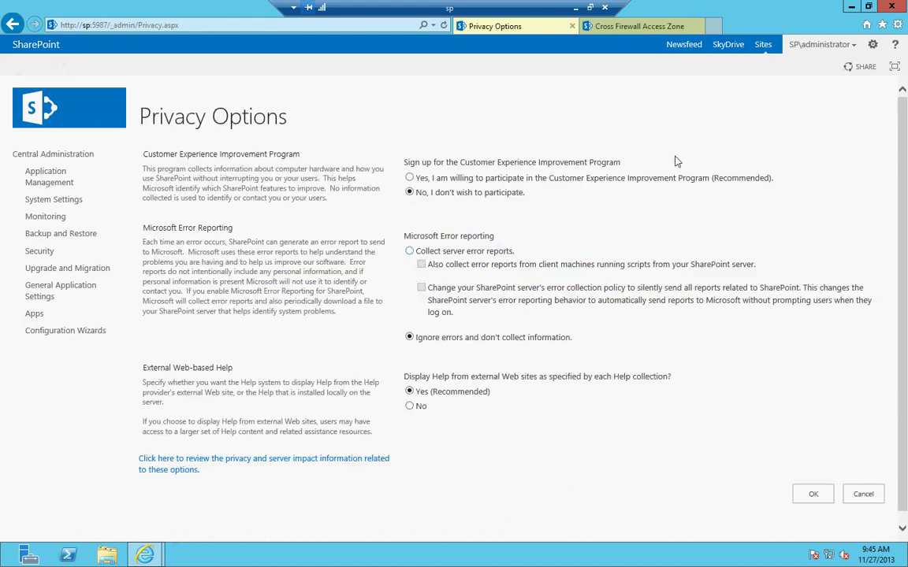
pyautogui.click(618, 25)
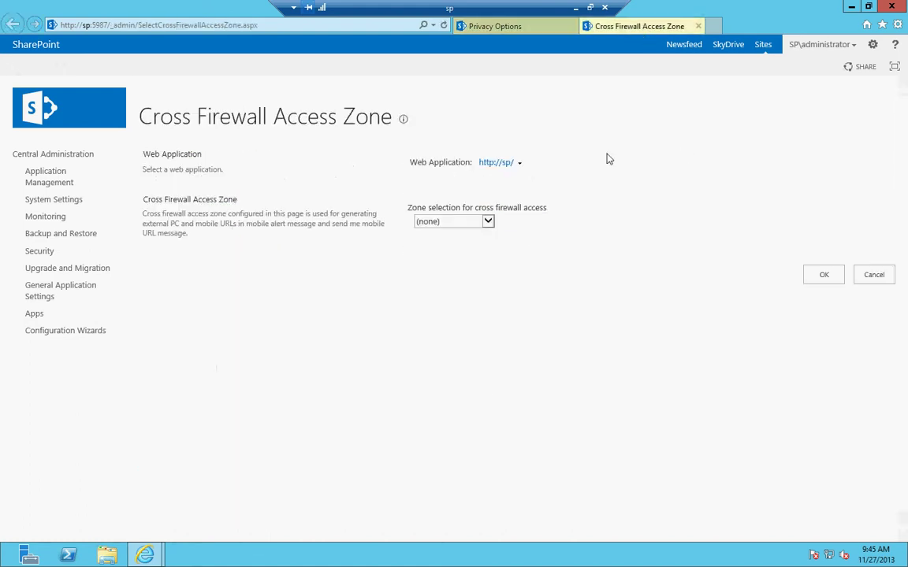
pyautogui.click(472, 222)
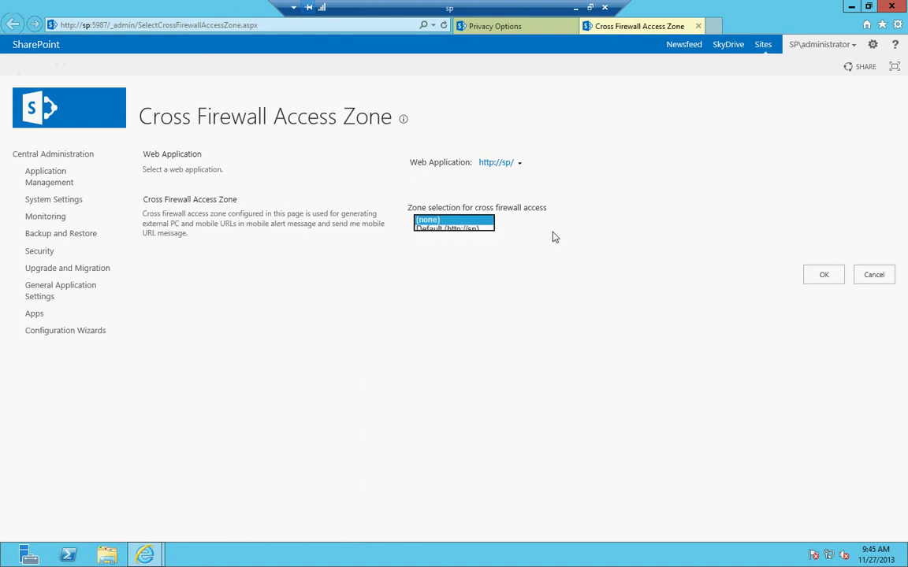
pyautogui.click(470, 220)
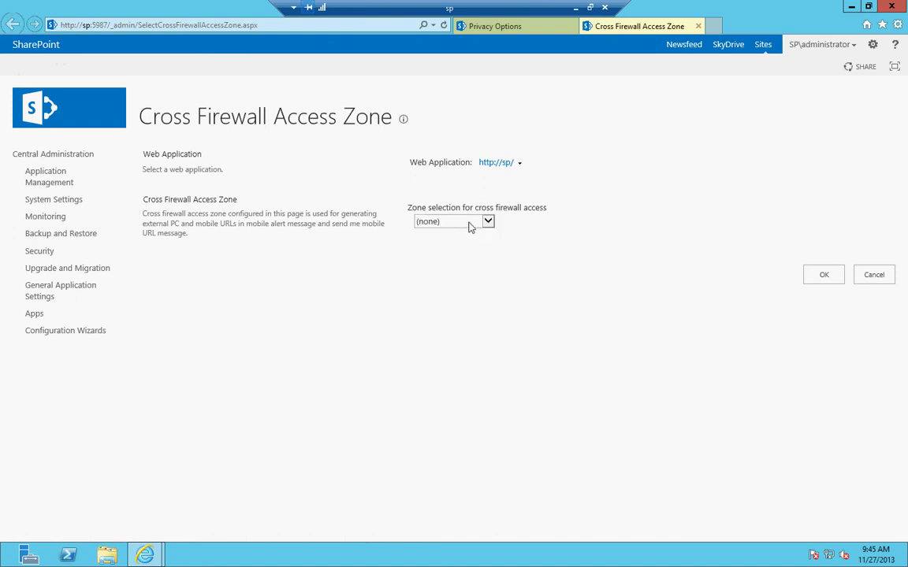
pyautogui.click(869, 276)
# Review the Customer Experience Improvement Program, error reporting and external Web-based Help choices in the privacy options, and cancel without saving.
pyautogui.click(520, 29)
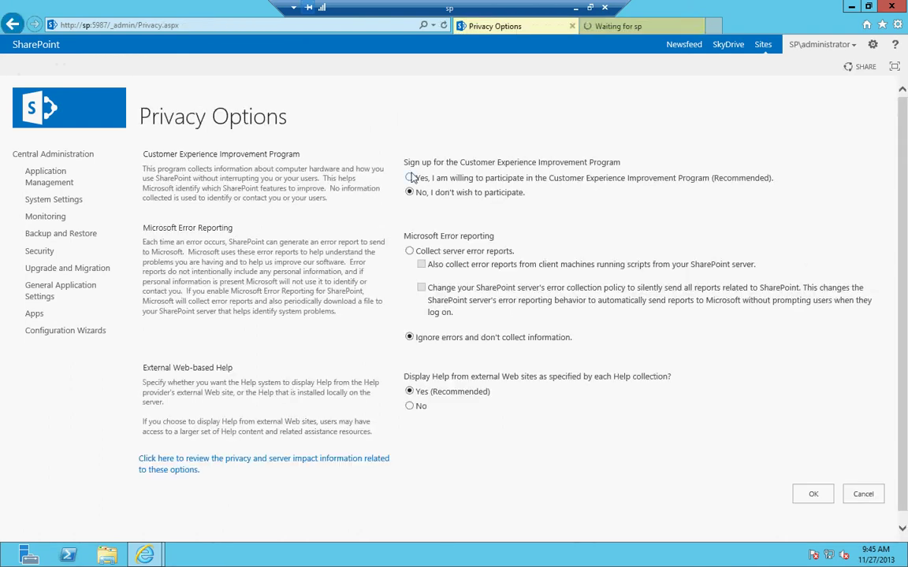
pyautogui.moveTo(400, 161); pyautogui.dragTo(639, 168)
pyautogui.click(659, 157)
pyautogui.moveTo(452, 378); pyautogui.dragTo(722, 385)
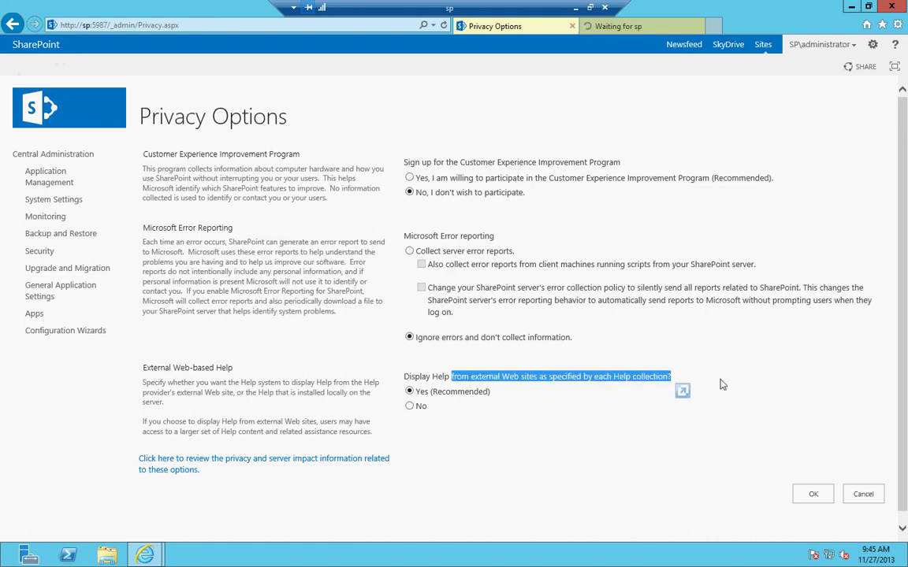
pyautogui.click(652, 345)
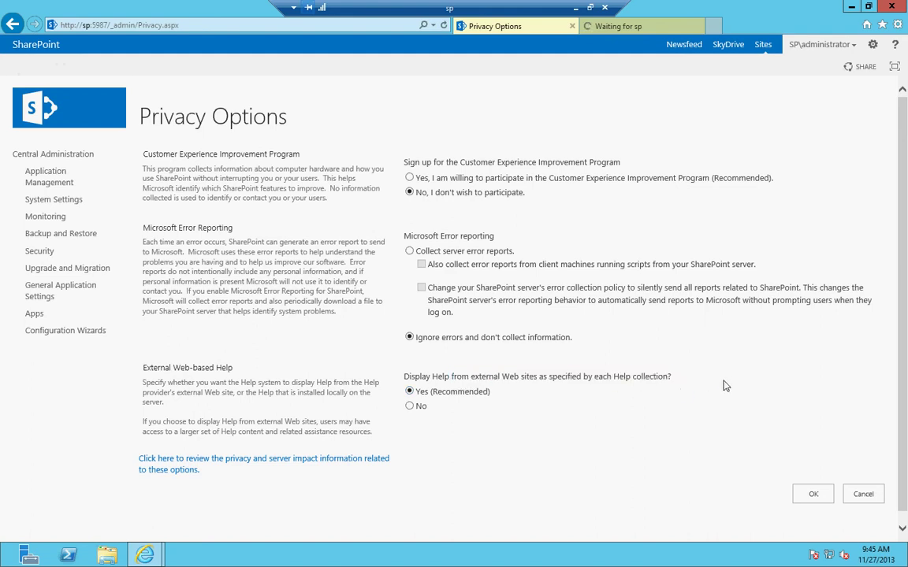
pyautogui.click(861, 495)
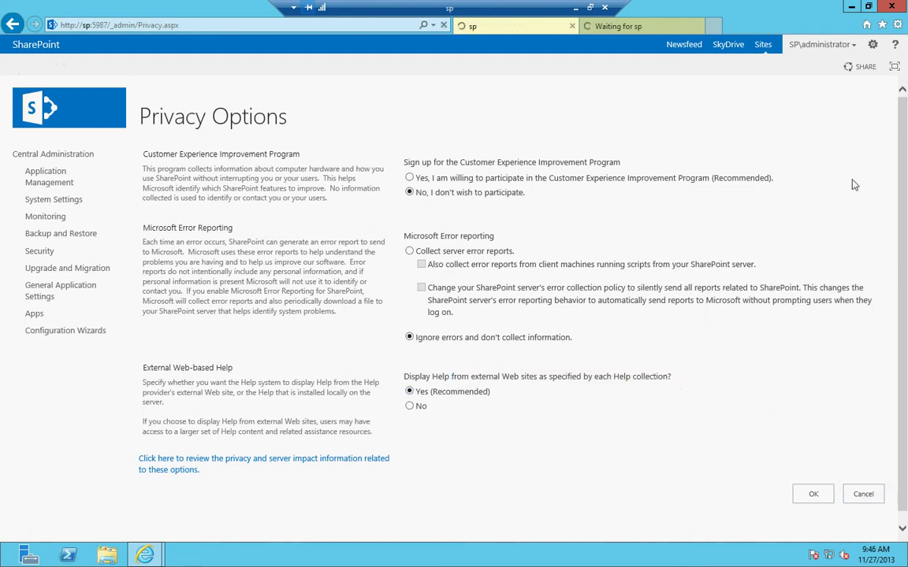
# Open the SharePoint Help window, close it and return to System Settings.
pyautogui.click(896, 46)
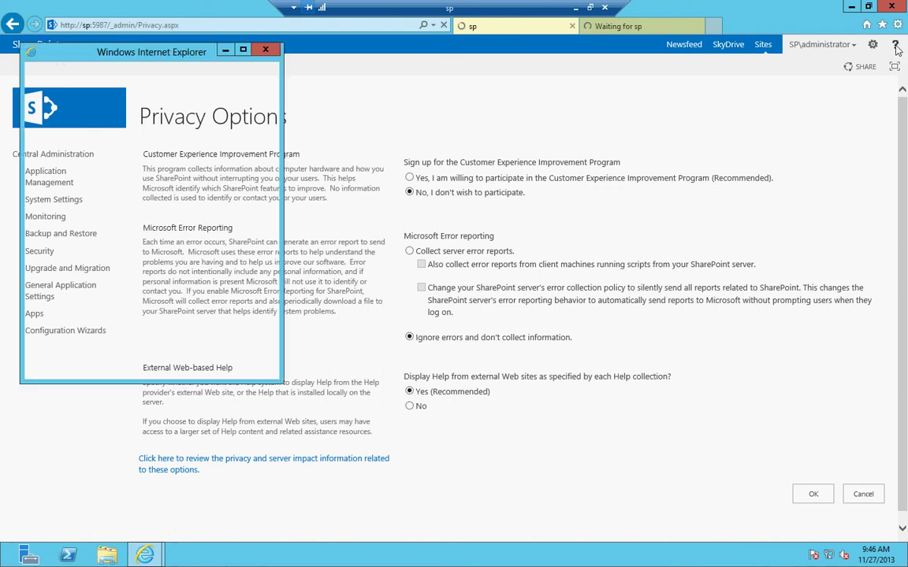
pyautogui.moveTo(93, 56); pyautogui.dragTo(208, 66)
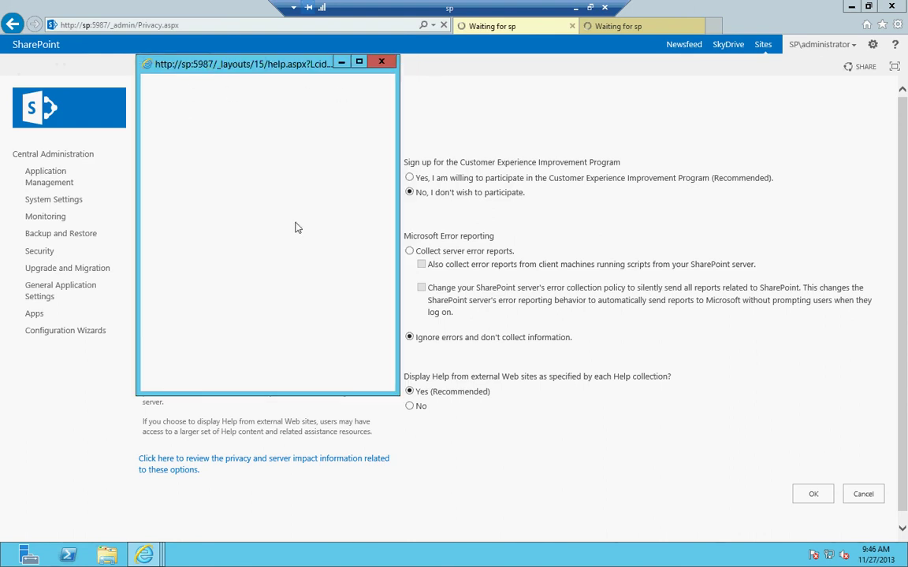
pyautogui.click(383, 62)
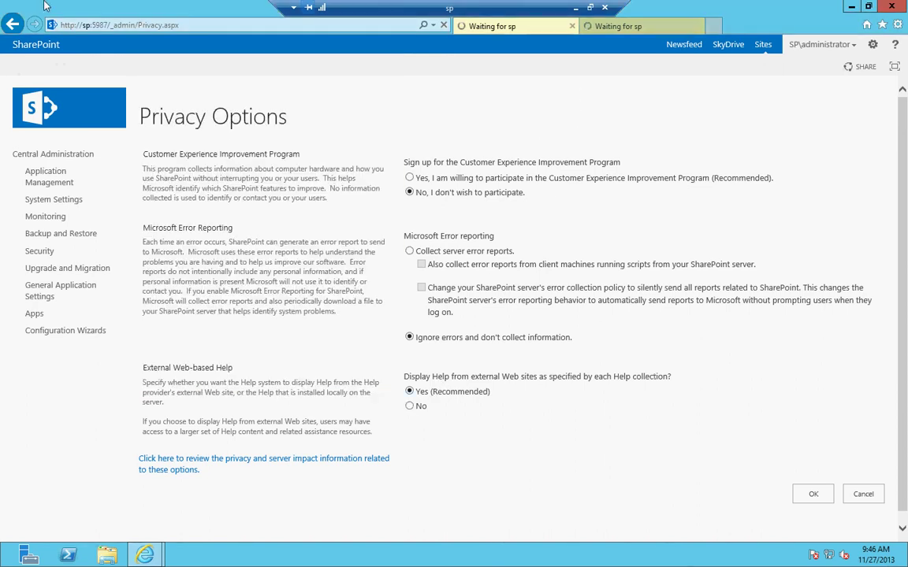
pyautogui.click(11, 23)
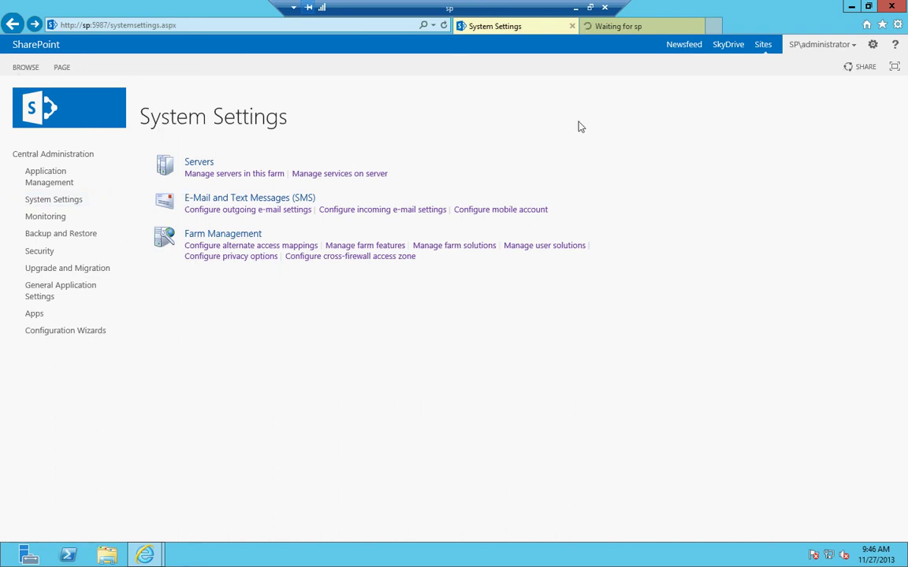
# Switch from the remote desktop session to the Central Administration document in Word to review its System Settings outline.
pyautogui.click(576, 12)
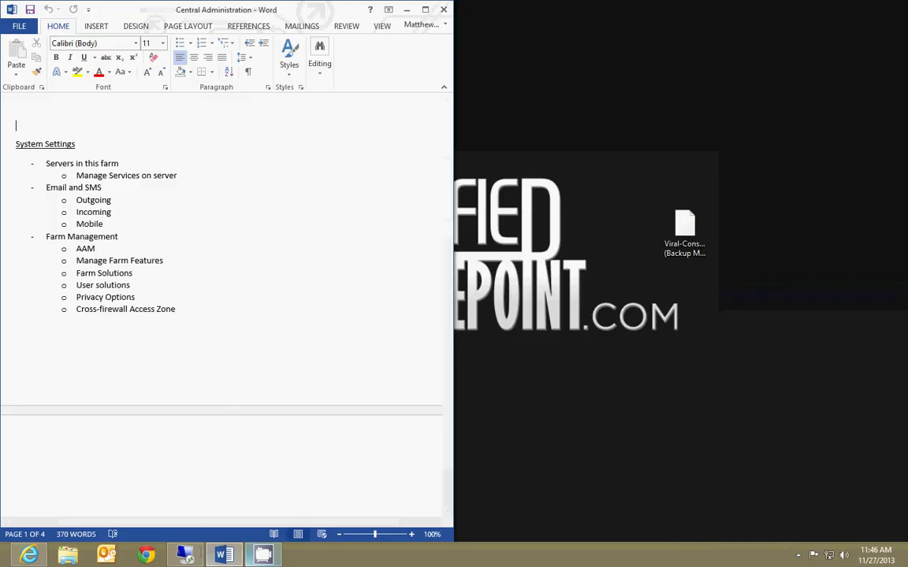
pyautogui.click(186, 555)
pyautogui.click(574, 7)
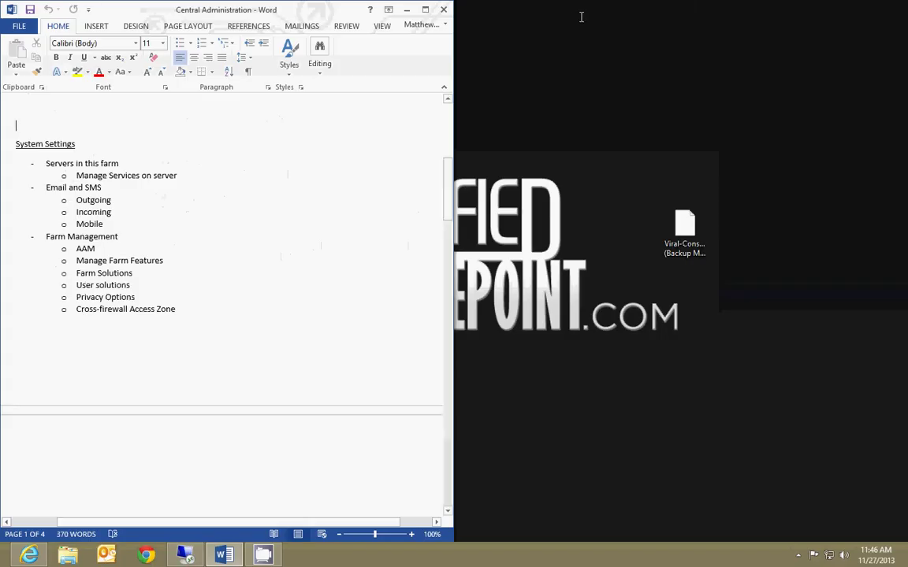